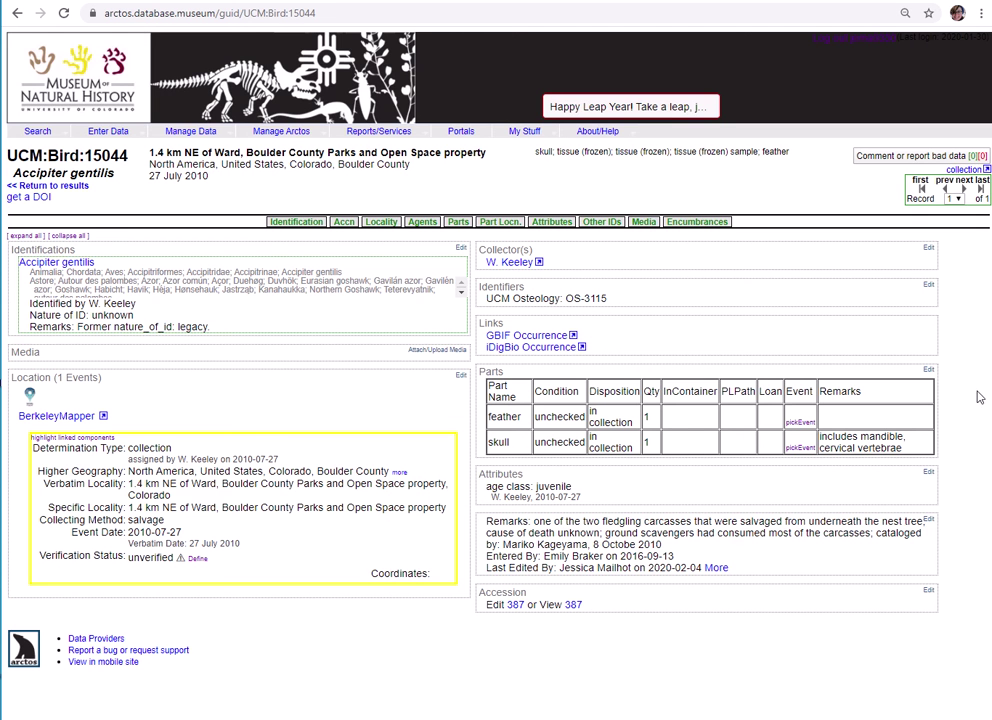
# Step: Open the specimen's parts editor to begin adding a new part
pyautogui.click(929, 371)
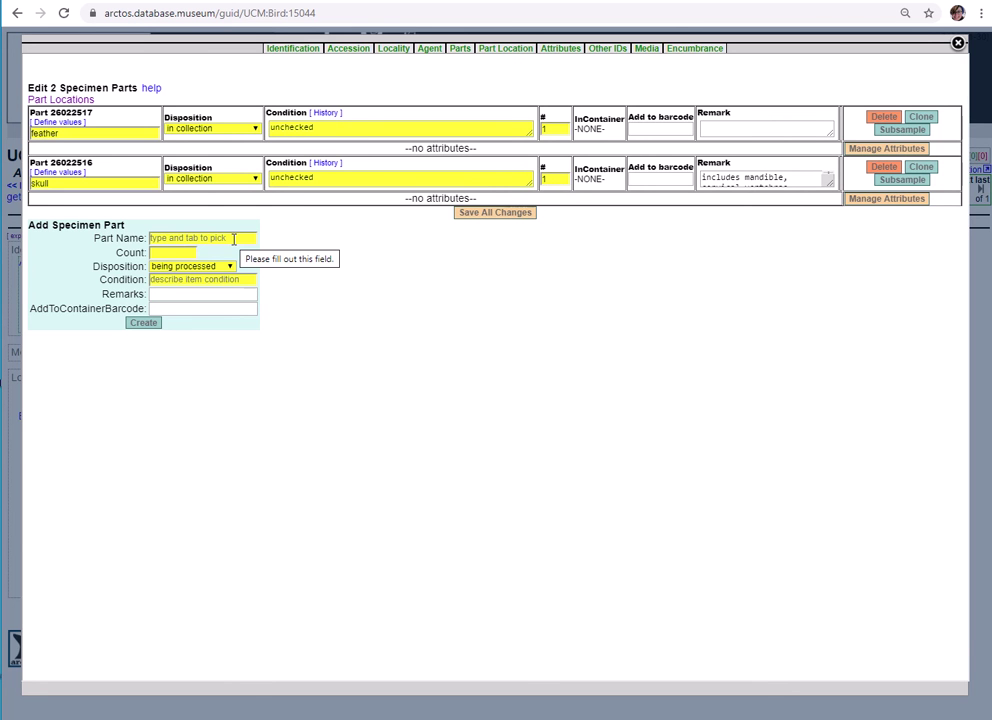
# Step: Name the new part 'tissue (frozen)' by choosing it from the 'tissue' suggestions
pyautogui.click(234, 239)
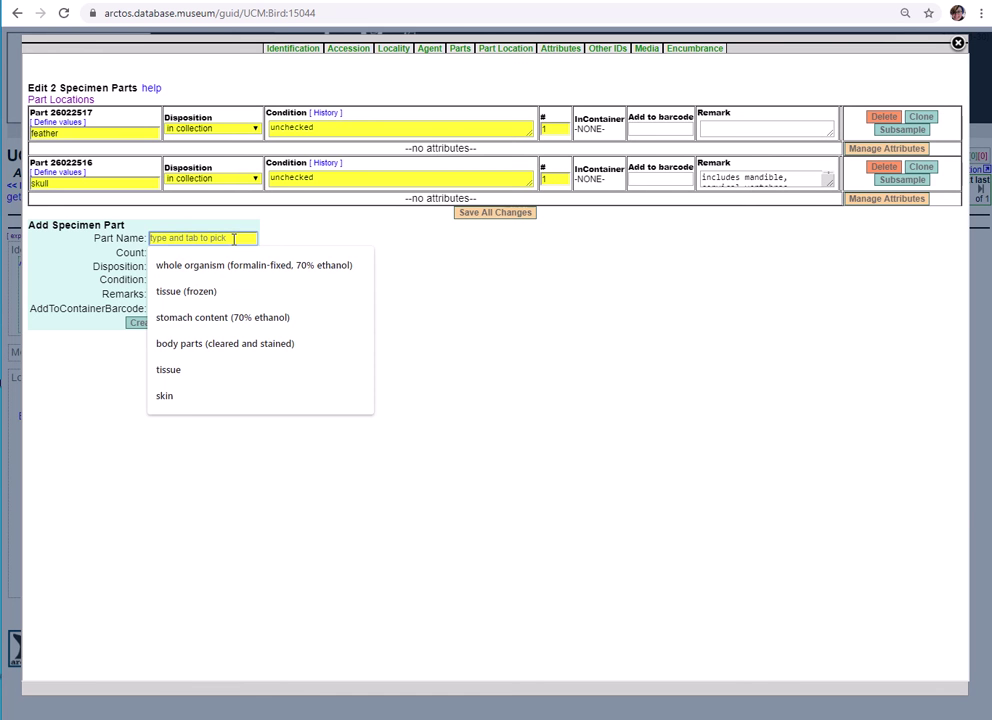
pyautogui.write('tissue')
pyautogui.press('Tab')
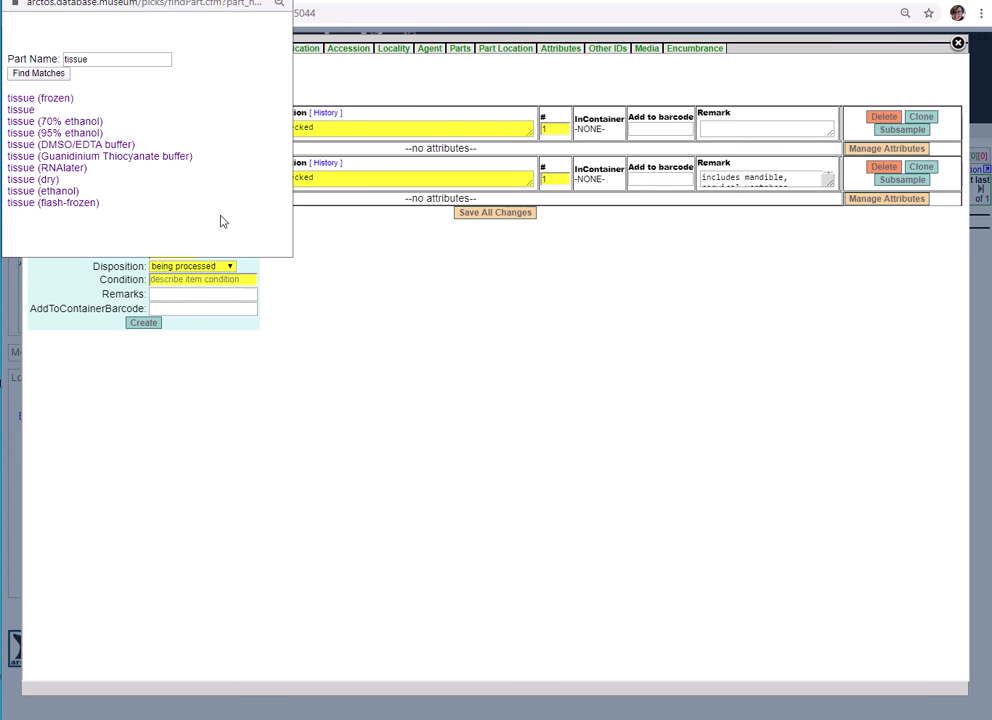
pyautogui.click(60, 99)
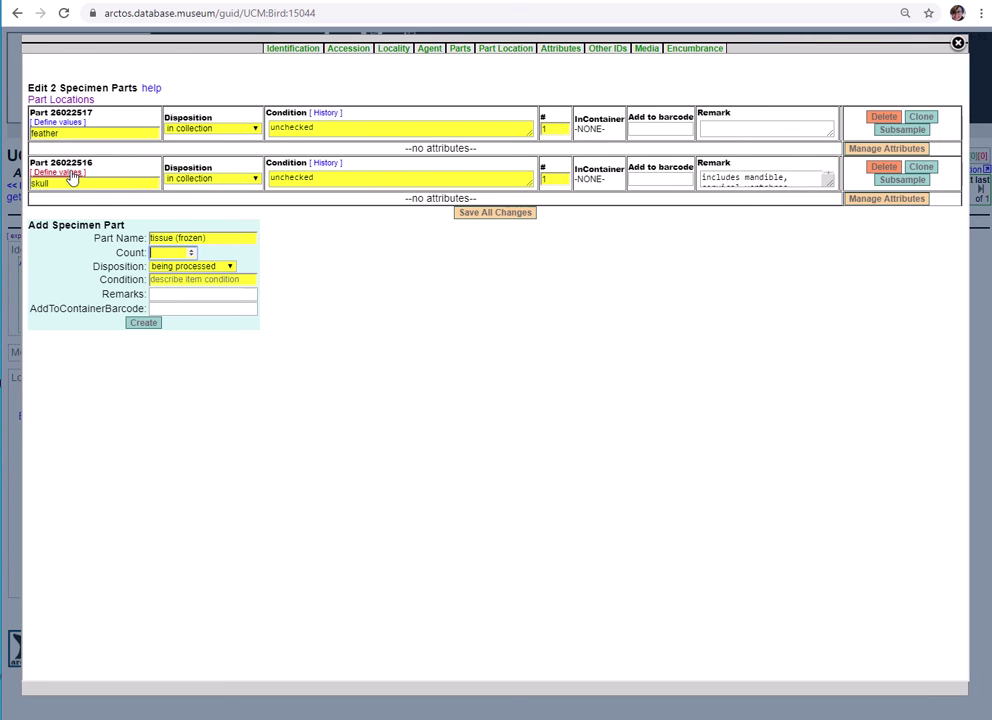
pyautogui.click(72, 175)
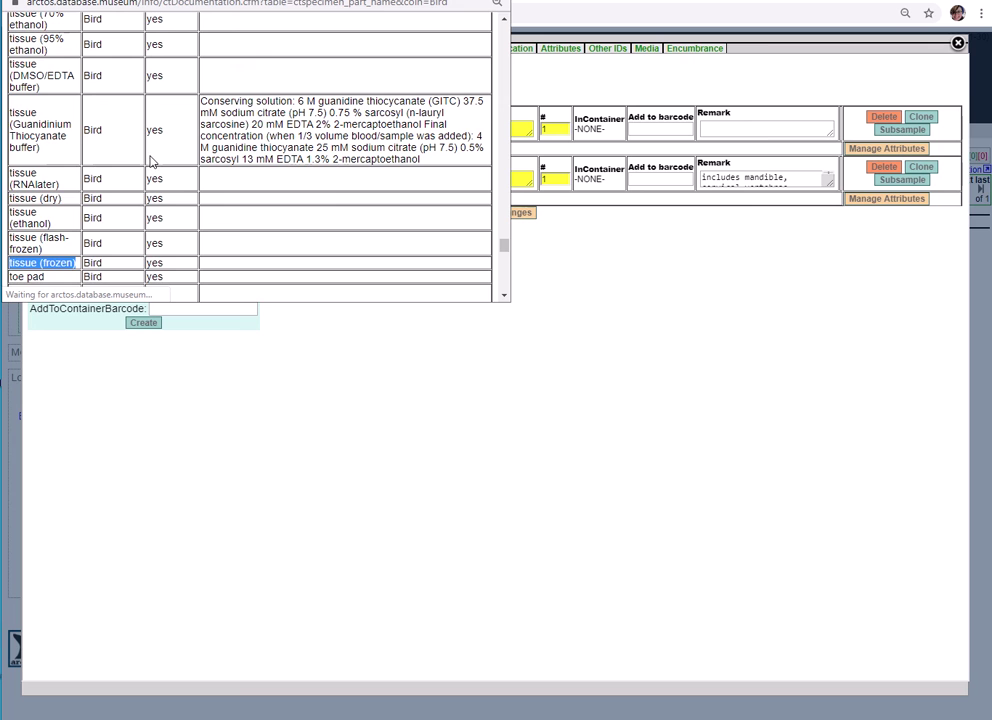
pyautogui.moveTo(504, 248); pyautogui.dragTo(505, 28)
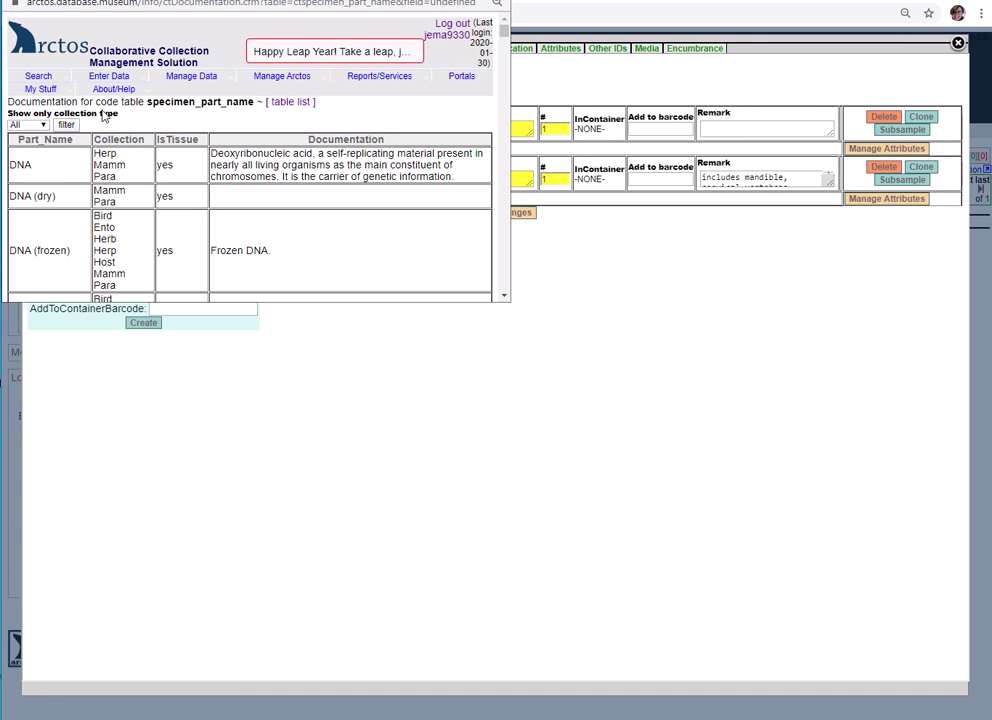
pyautogui.click(42, 125)
pyautogui.click(18, 181)
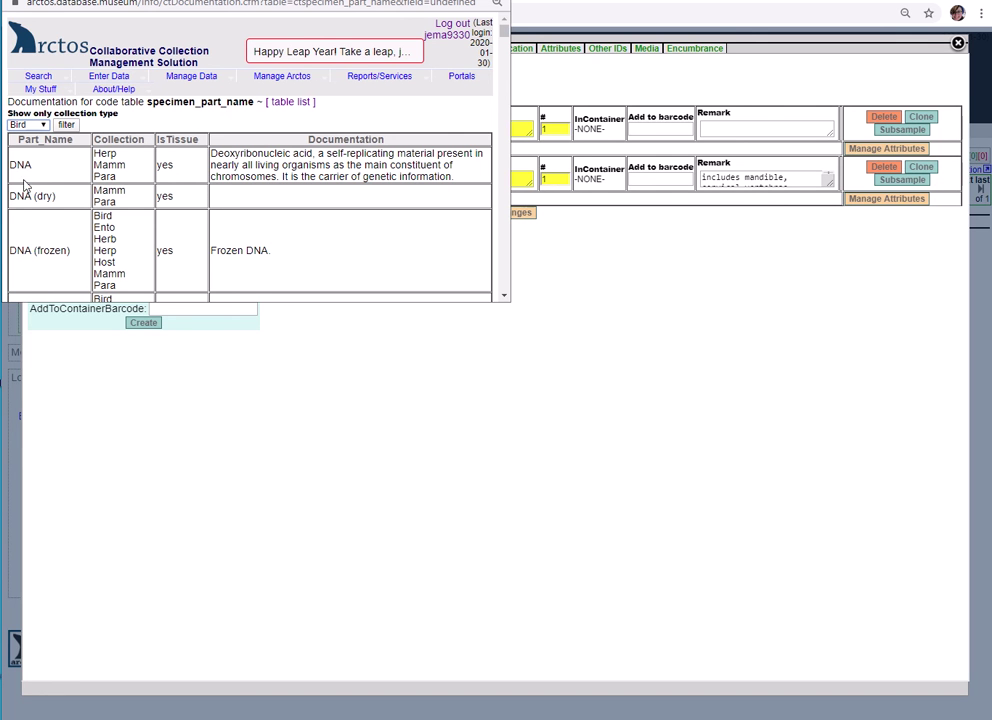
pyautogui.click(66, 125)
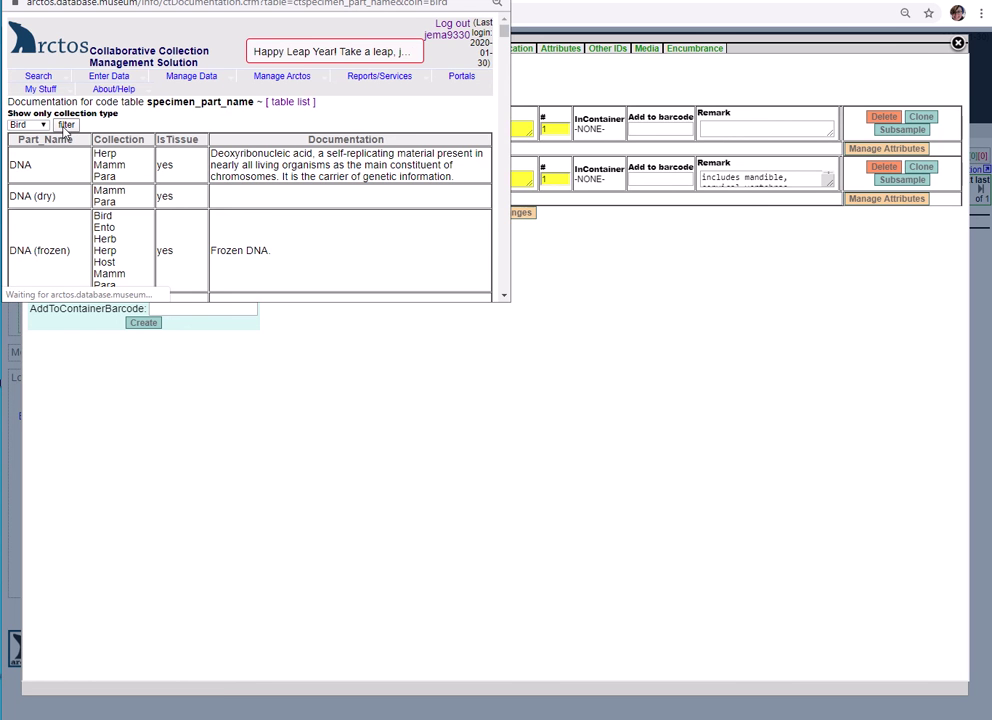
pyautogui.moveTo(505, 35); pyautogui.dragTo(505, 248)
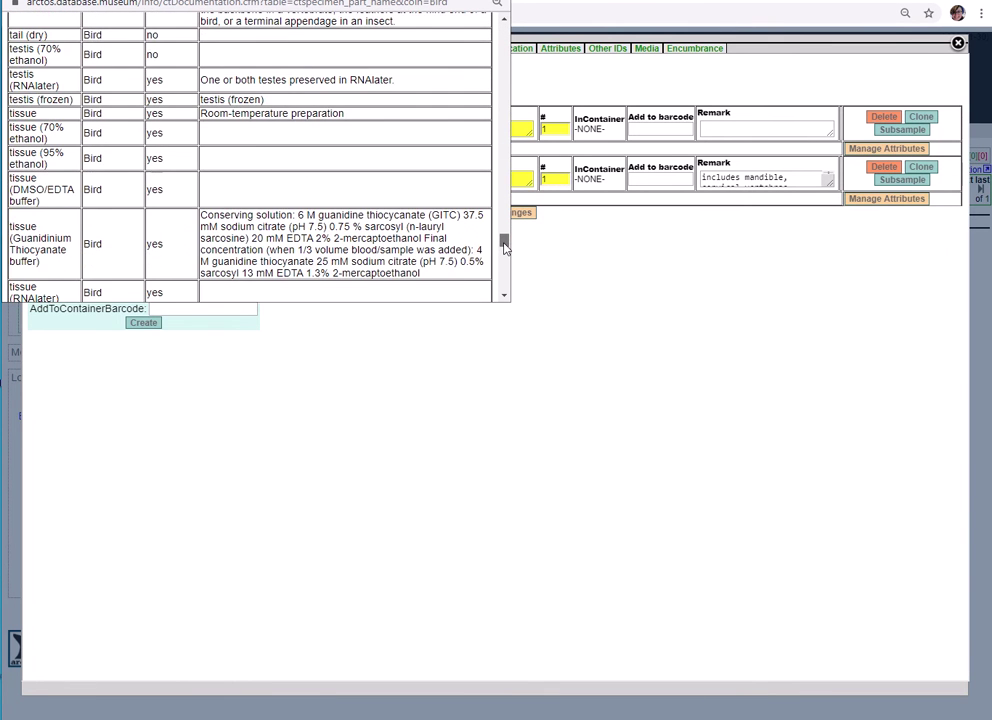
pyautogui.scroll(-5, 180, 180)
pyautogui.scroll(4, 65, 80)
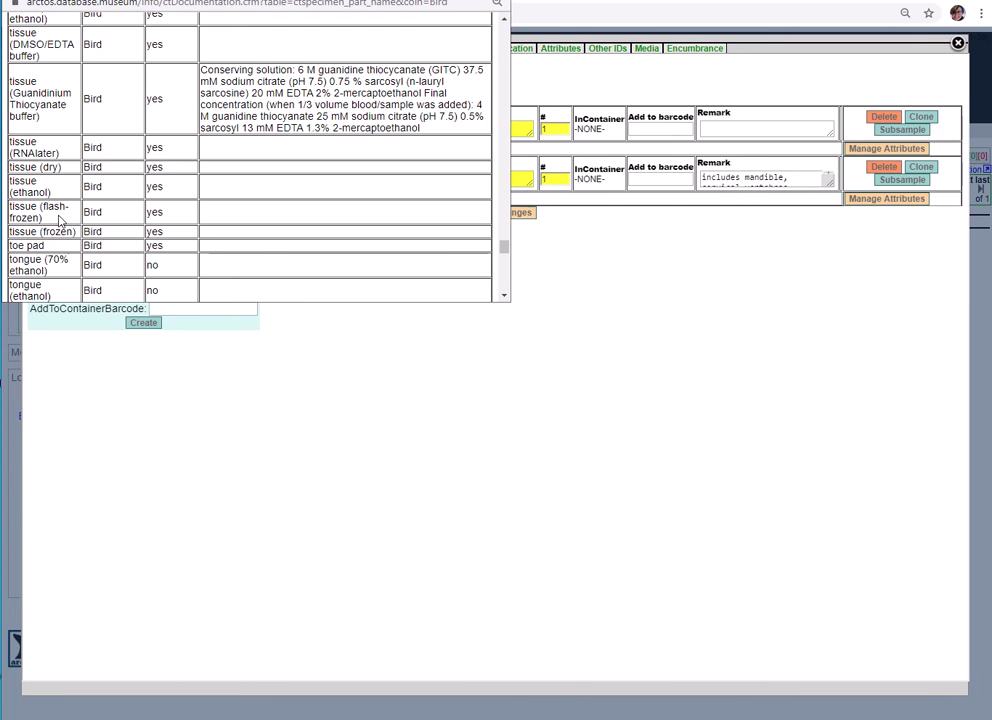
pyautogui.moveTo(76, 232); pyautogui.dragTo(9, 231)
pyautogui.hotkey('ctrl', 'c')
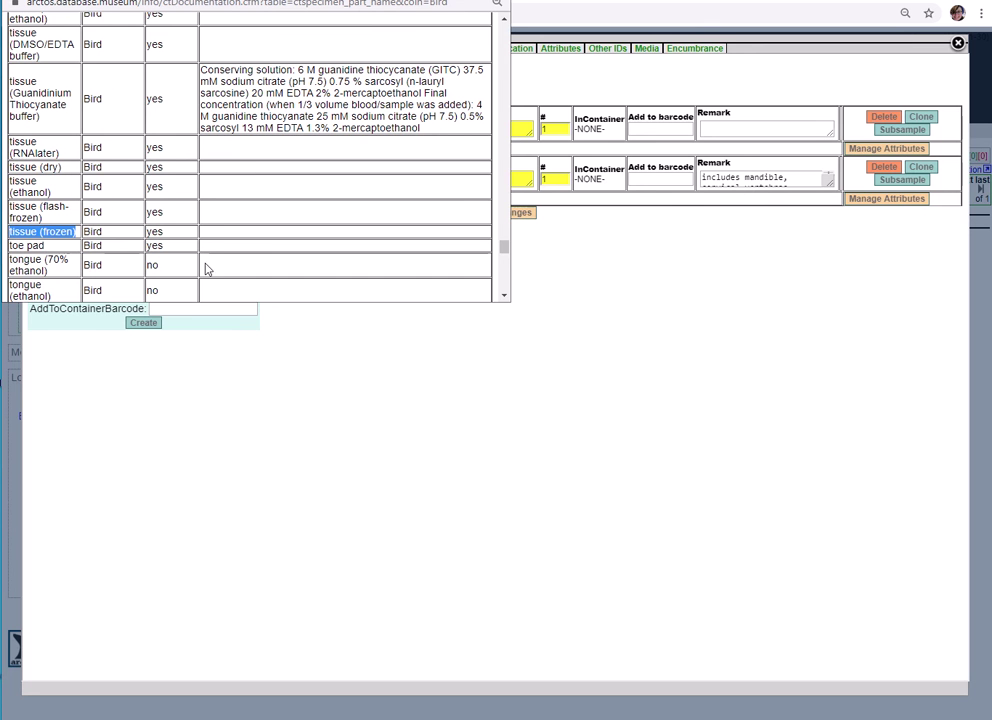
pyautogui.click(405, 414)
pyautogui.hotkey('ctrl', 'a')
pyautogui.hotkey('ctrl', 'v')
# Step: Enter count 1, disposition 'in collection' and condition 'good' for the new part
pyautogui.press('Tab')
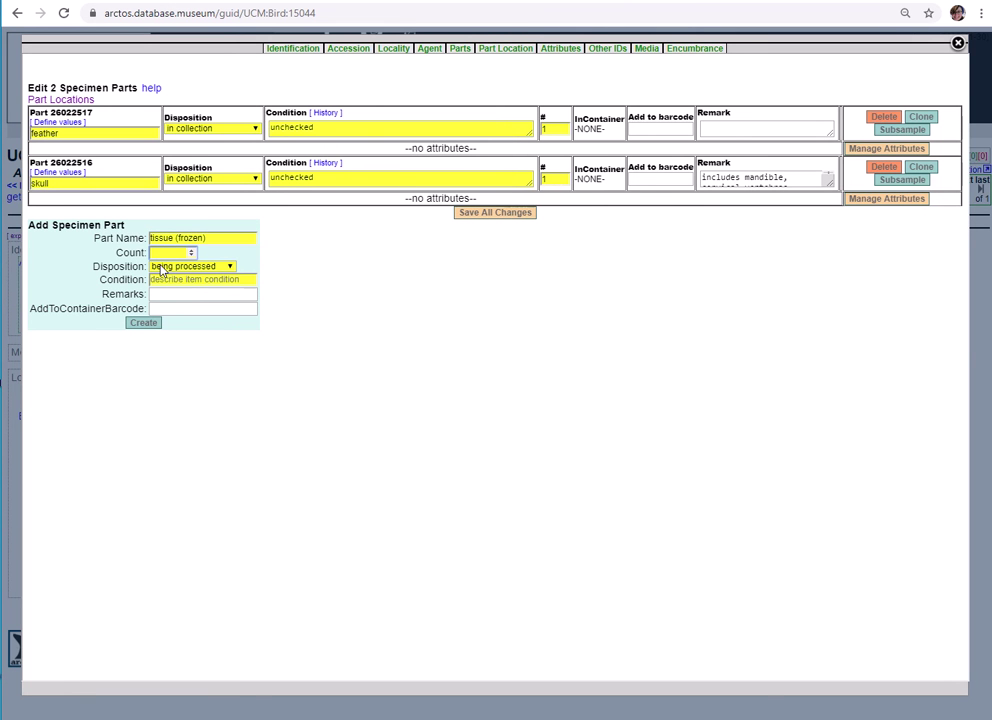
pyautogui.write('1')
pyautogui.click(162, 268)
pyautogui.click(180, 311)
pyautogui.click(243, 280)
pyautogui.write('good')
pyautogui.click(323, 272)
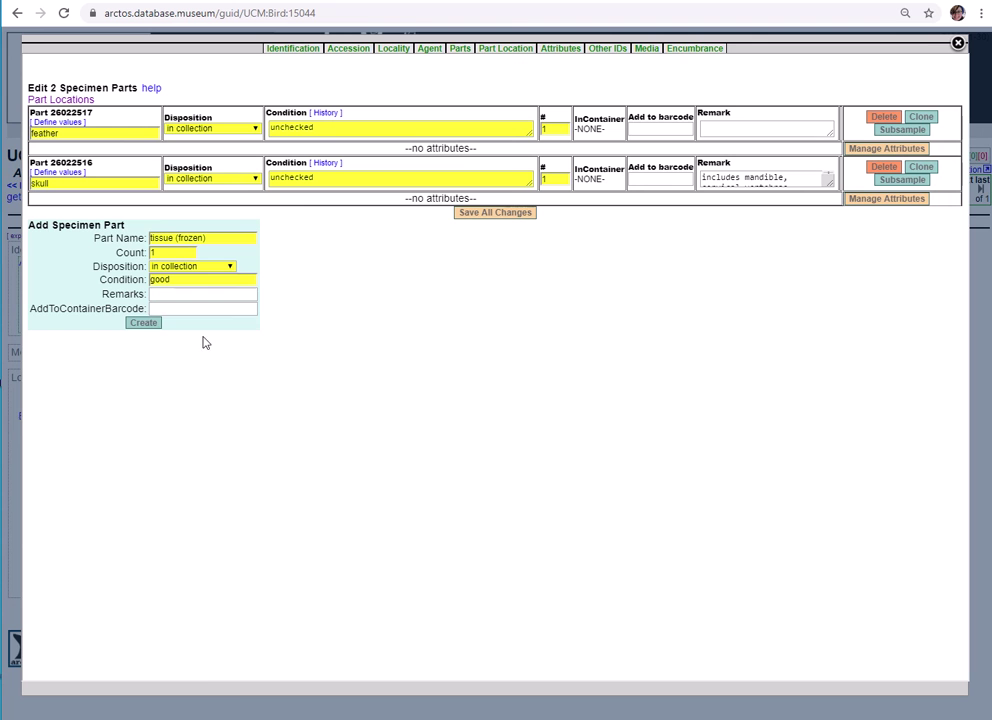
# Step: Add the remark 'Muscle' and create the tissue (frozen) part
pyautogui.click(183, 294)
pyautogui.write('muscle')
pyautogui.click(175, 322)
pyautogui.click(286, 333)
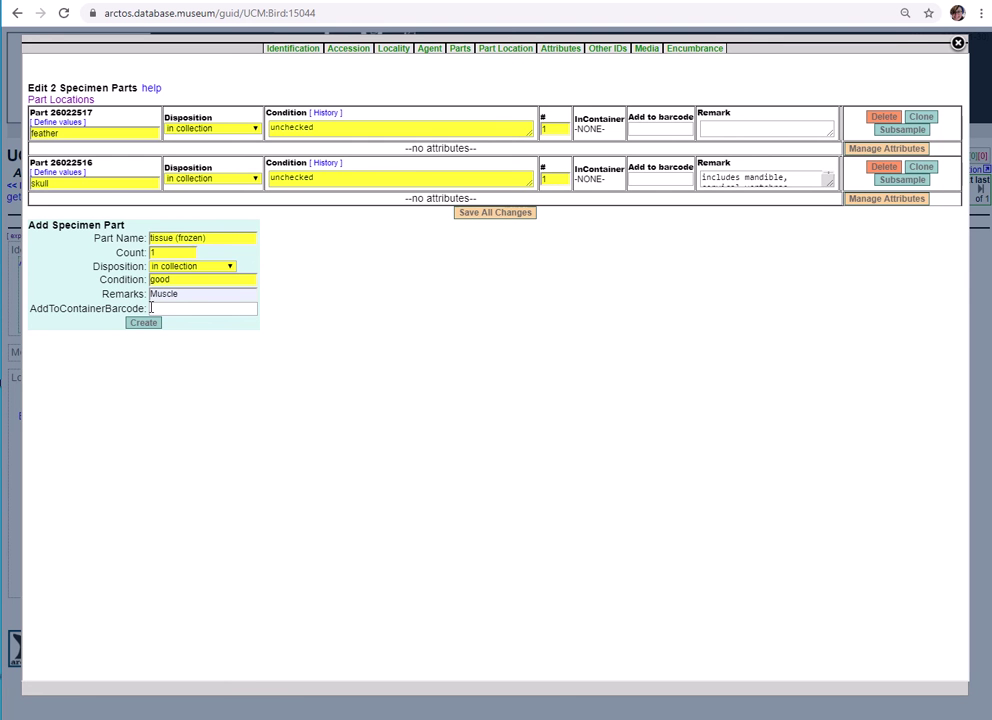
pyautogui.click(199, 308)
pyautogui.click(288, 306)
pyautogui.click(131, 326)
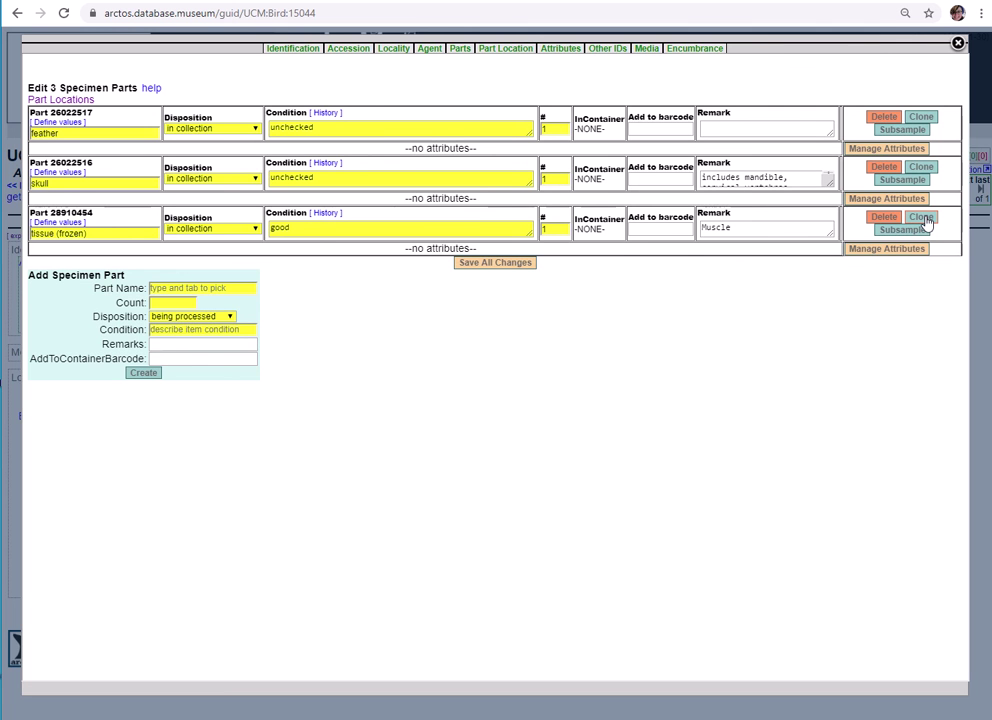
# Step: Clone the Muscle tissue part into a new in-collection tissue (frozen) part with remark 'Liver'
pyautogui.click(921, 218)
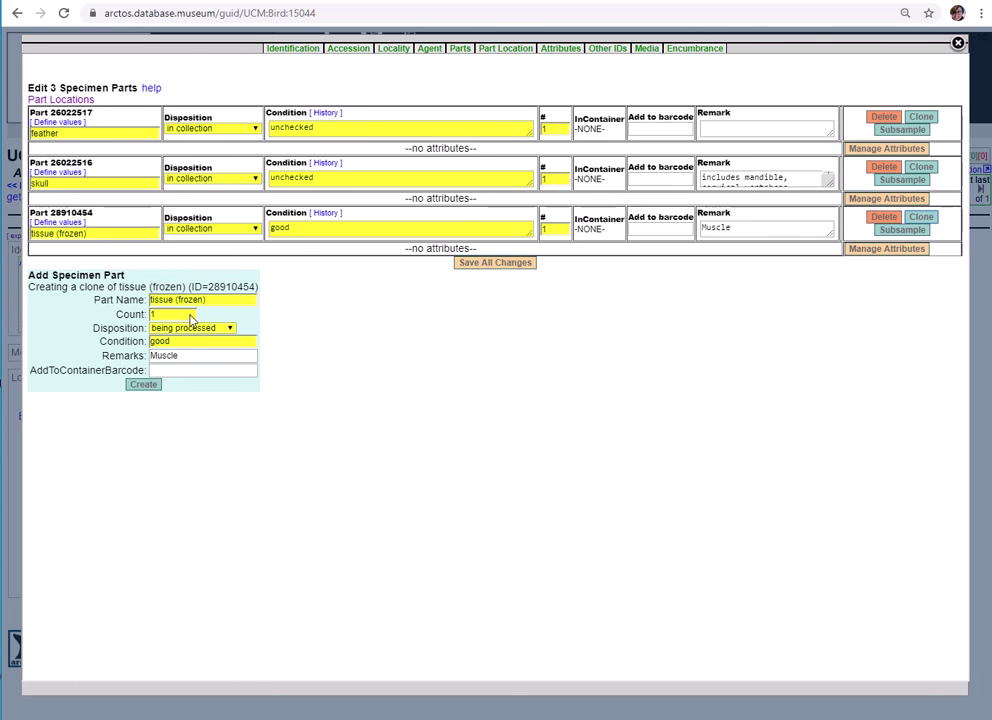
pyautogui.doubleClick(189, 354)
pyautogui.write('Liver')
pyautogui.click(288, 323)
pyautogui.click(222, 331)
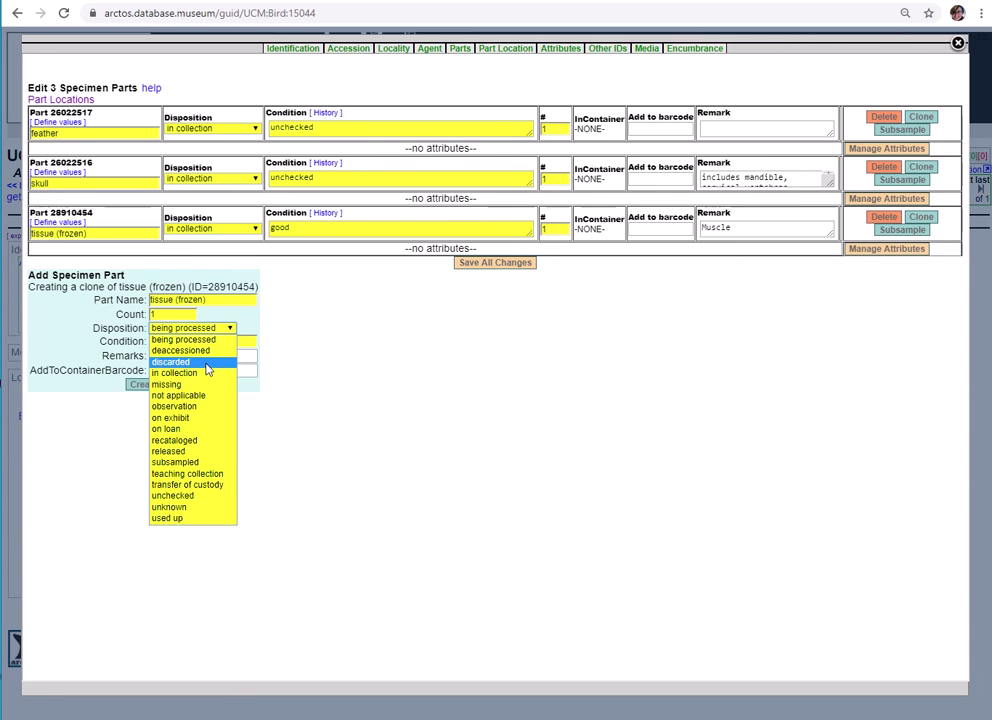
pyautogui.click(207, 368)
pyautogui.press('Down')
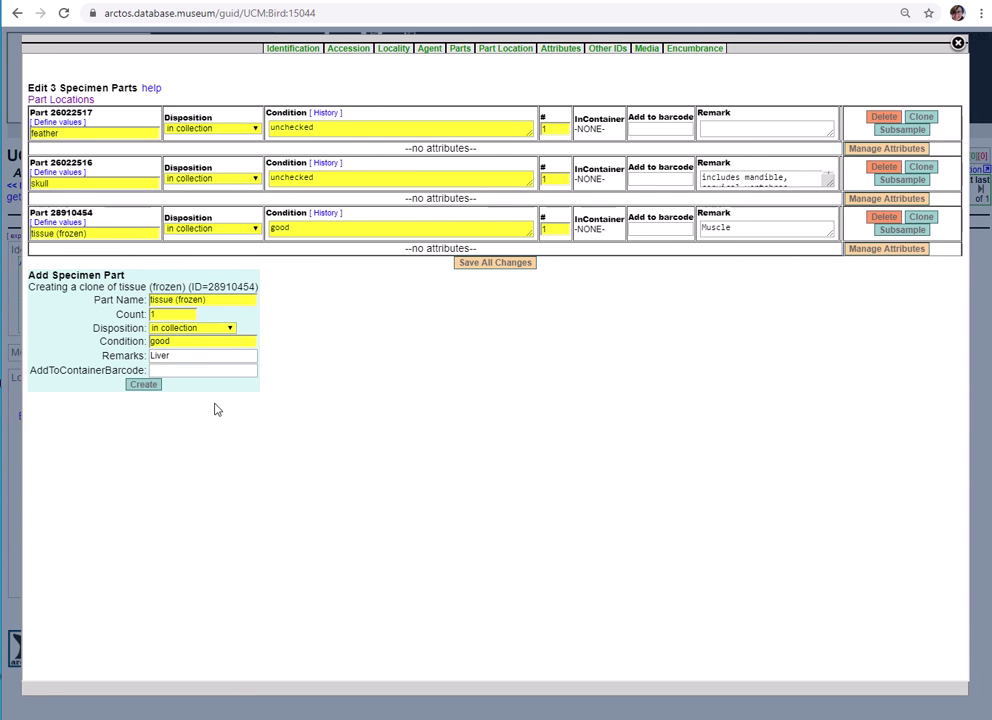
pyautogui.click(142, 392)
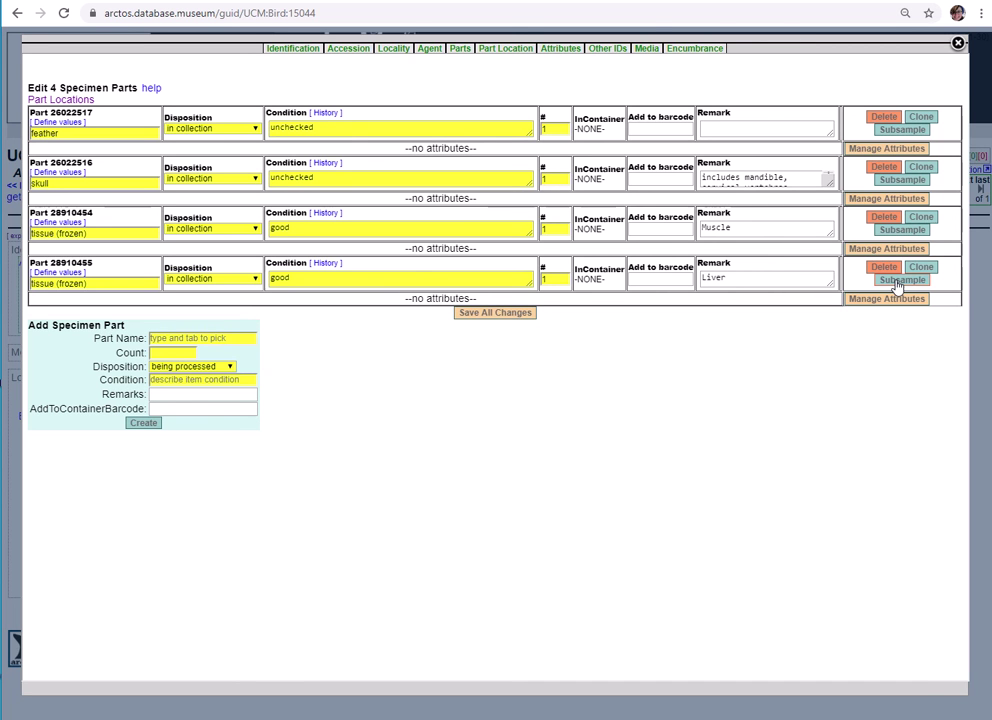
# Step: Create an in-collection subsample of Liver part 28910455 and check its 'Subsampled from' link
pyautogui.click(897, 282)
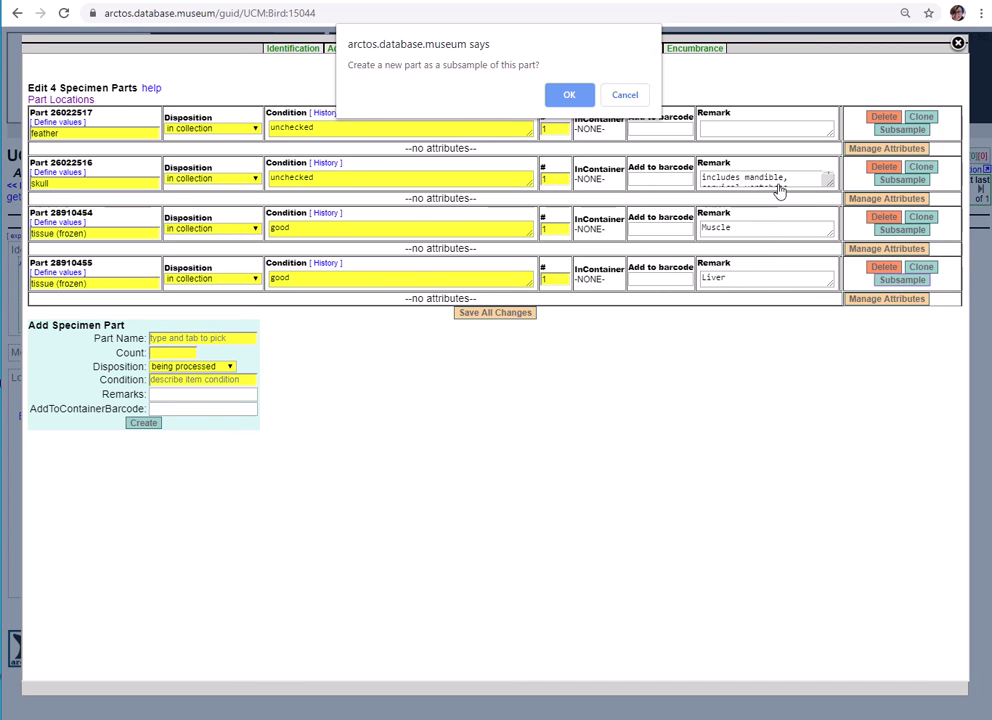
pyautogui.click(570, 96)
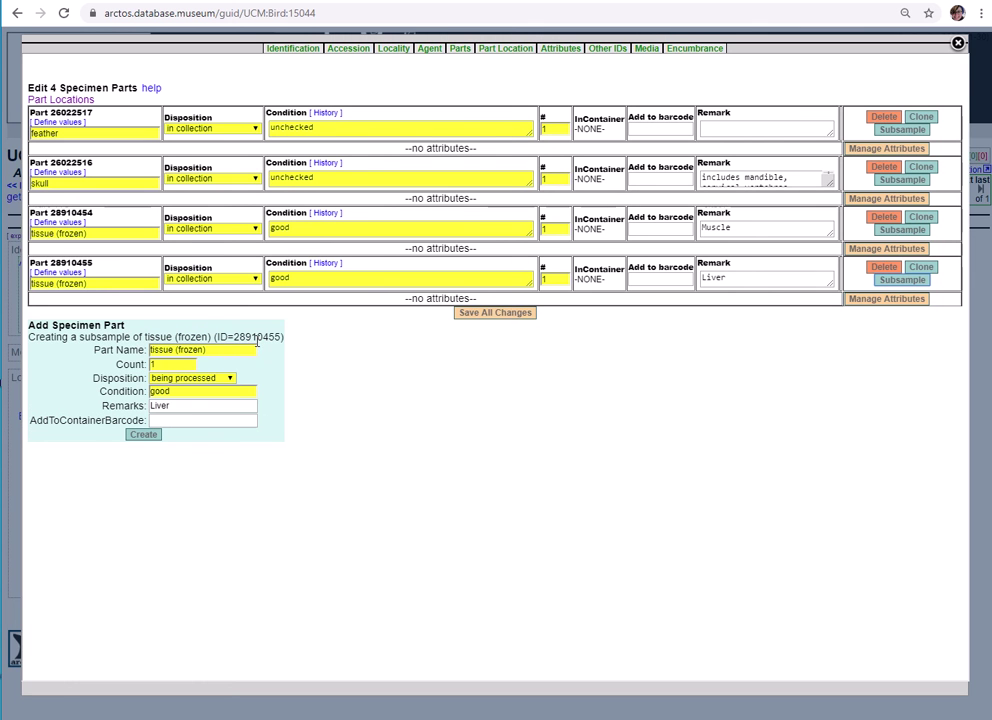
pyautogui.click(195, 378)
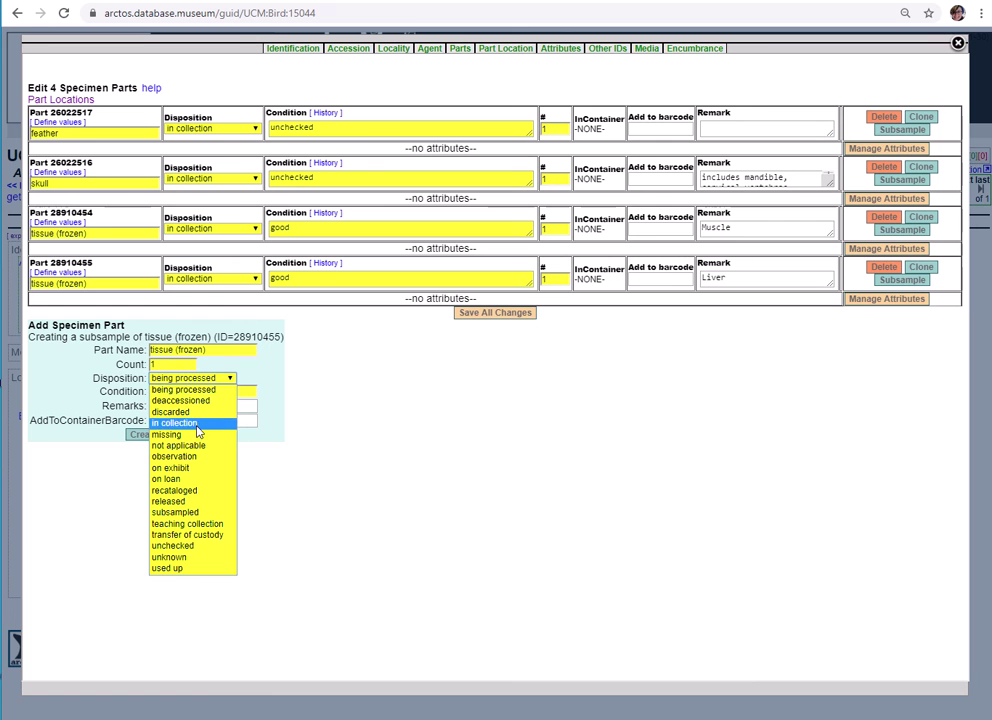
pyautogui.click(197, 424)
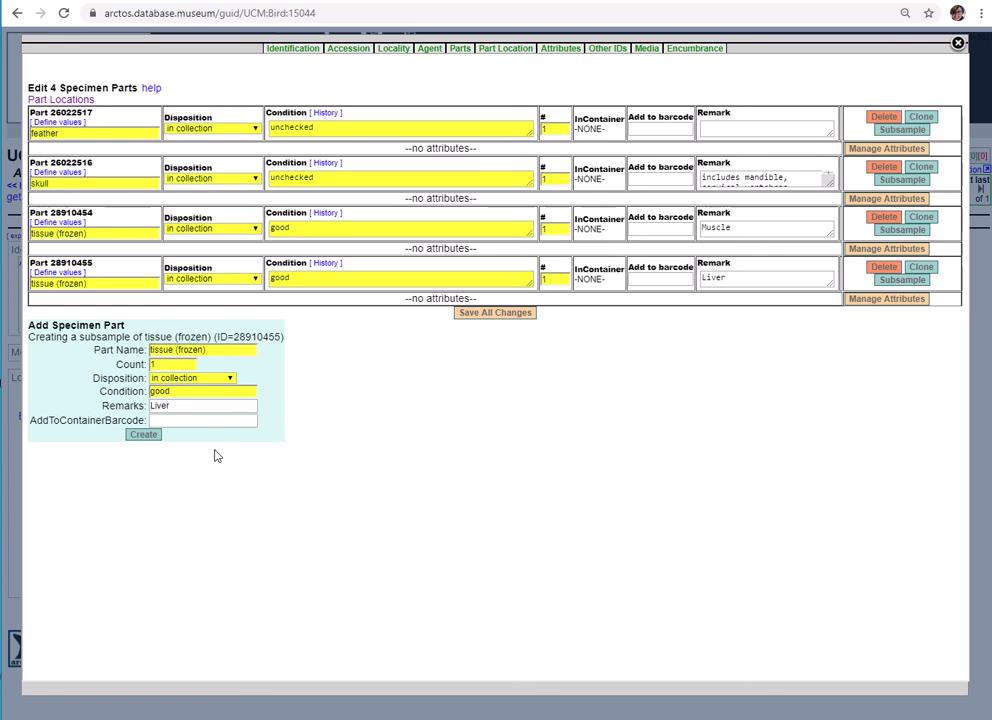
pyautogui.click(141, 440)
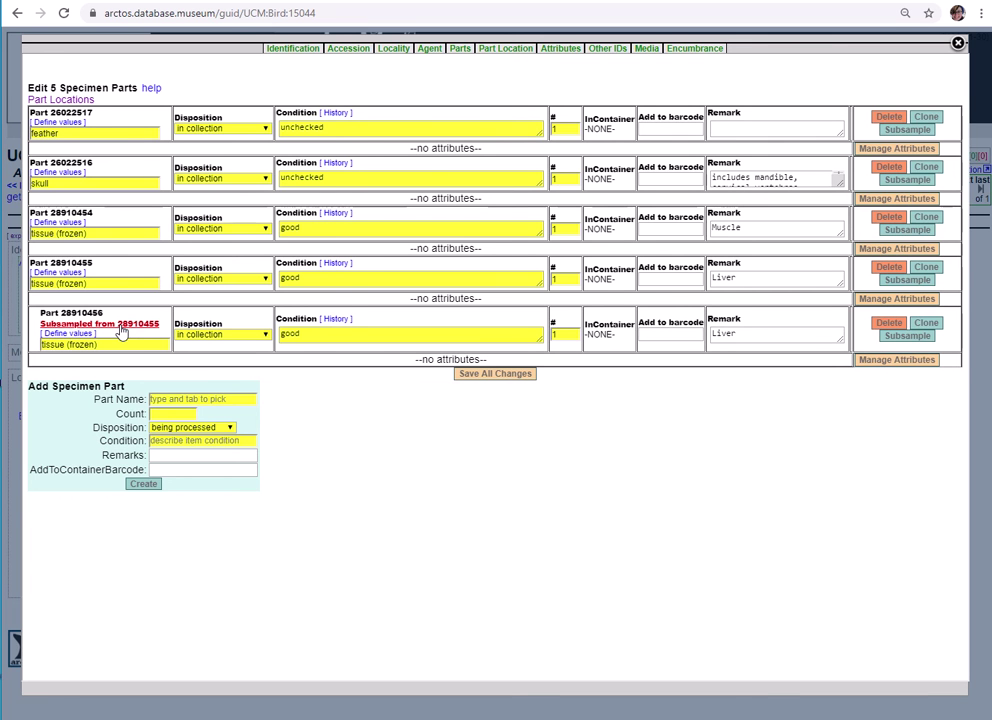
pyautogui.click(121, 331)
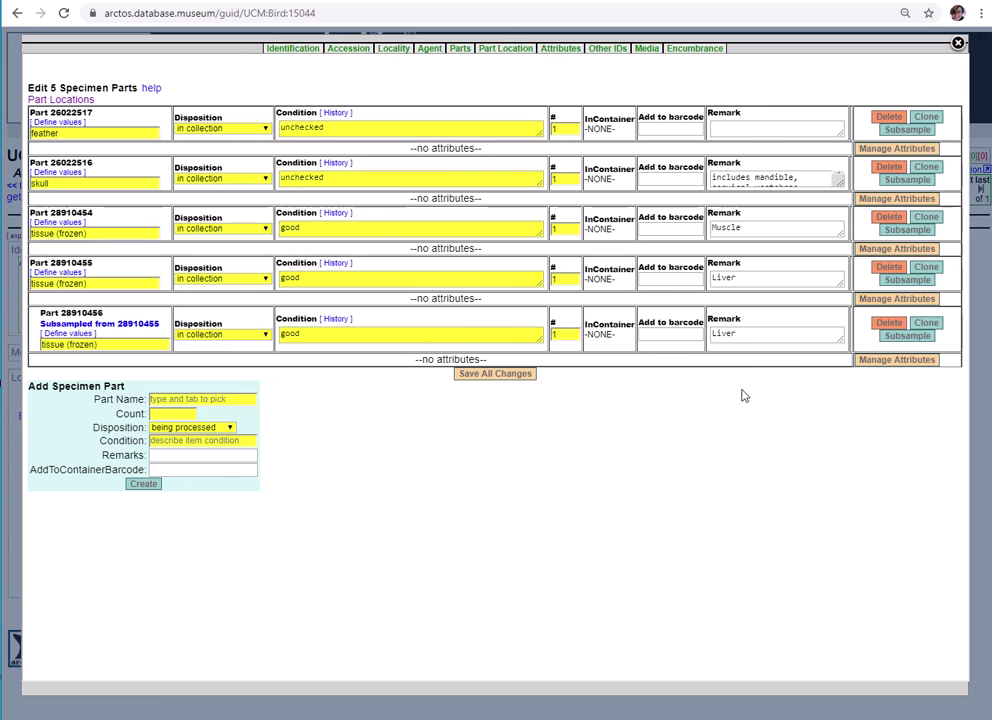
# Step: Close the parts editor and reopen it, now listing all five parts
pyautogui.click(958, 43)
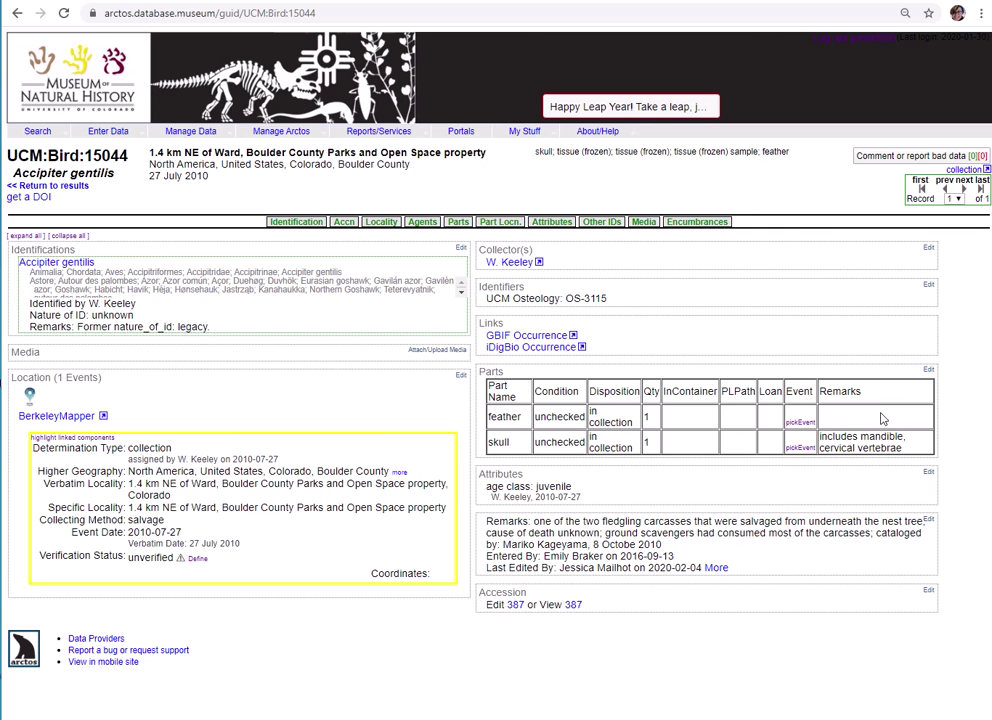
pyautogui.click(928, 371)
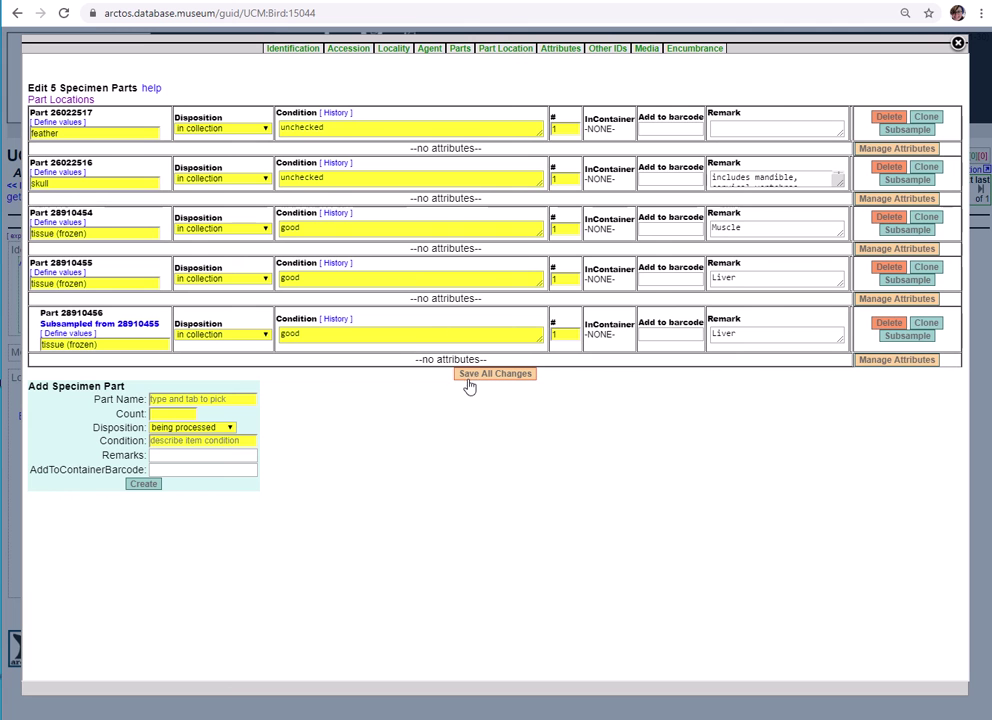
pyautogui.click(684, 128)
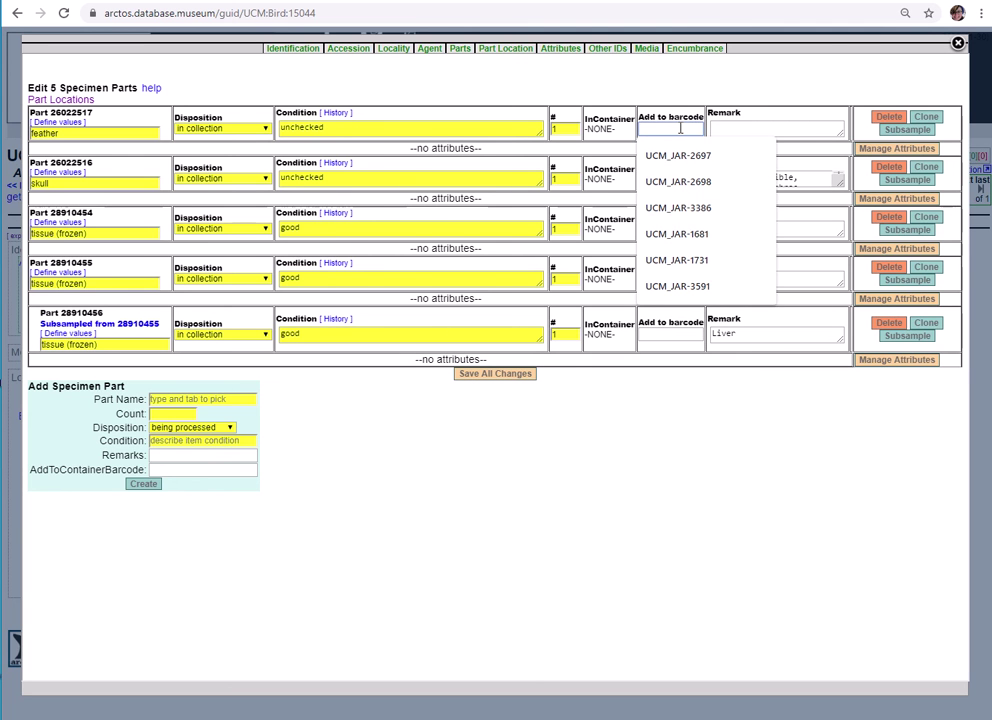
pyautogui.click(677, 103)
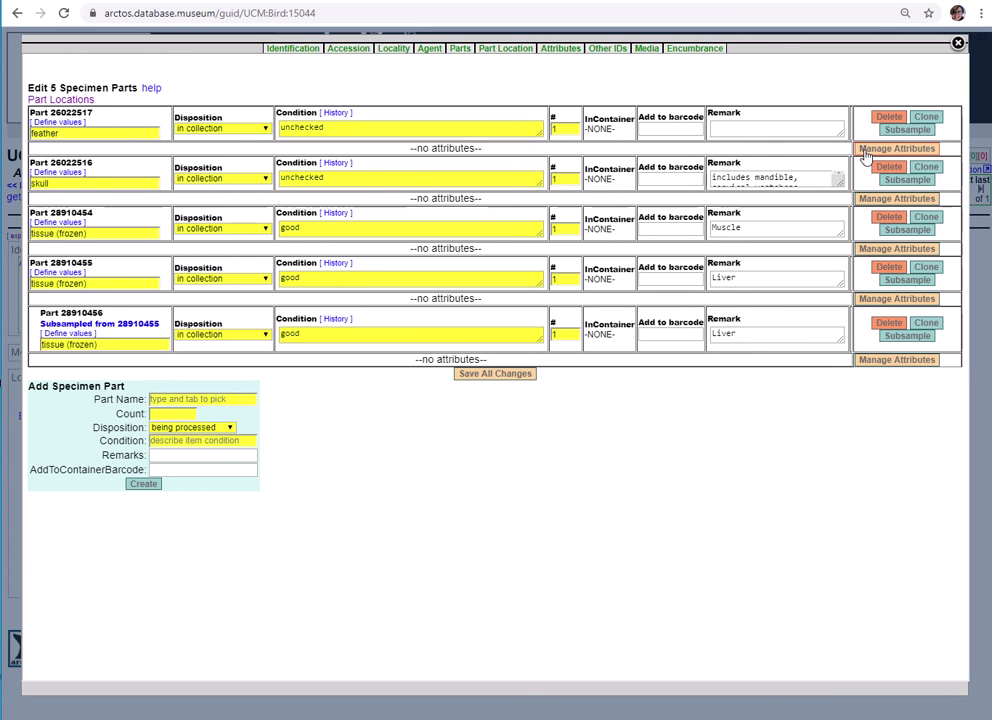
# Step: Add a 'location' attribute of Room 101 to the feather, then flag it for deletion
pyautogui.click(865, 151)
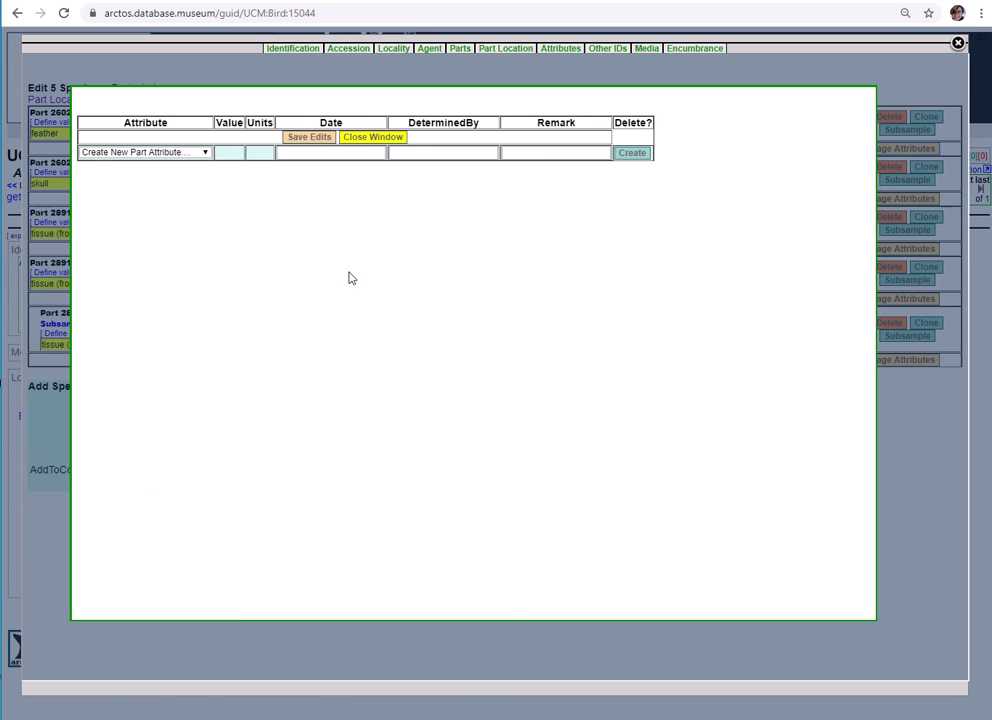
pyautogui.click(182, 156)
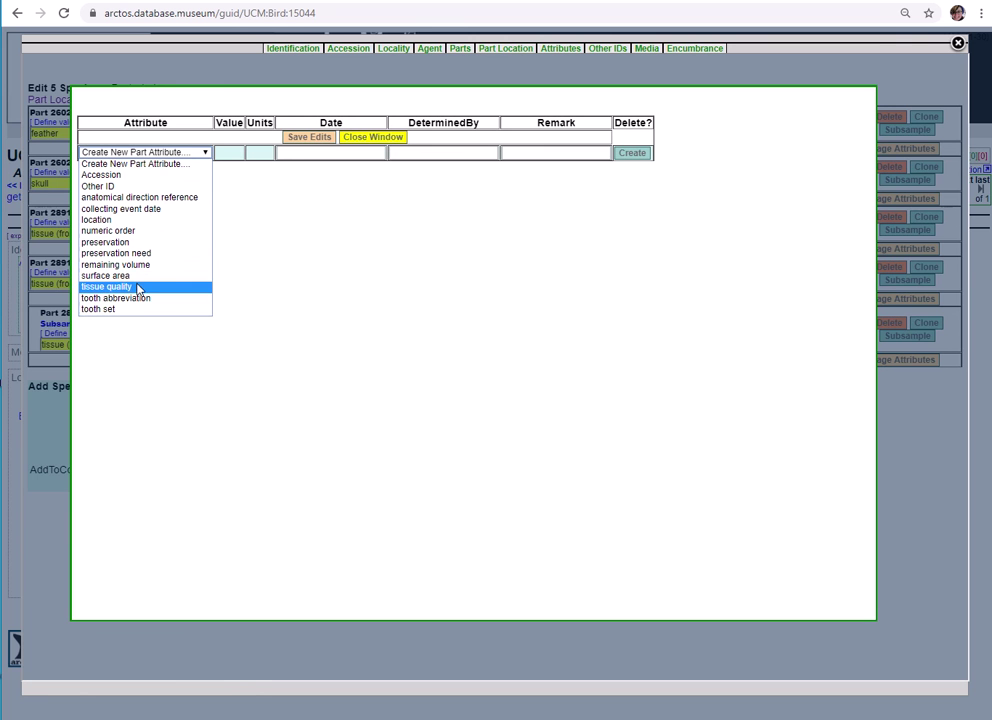
pyautogui.click(148, 220)
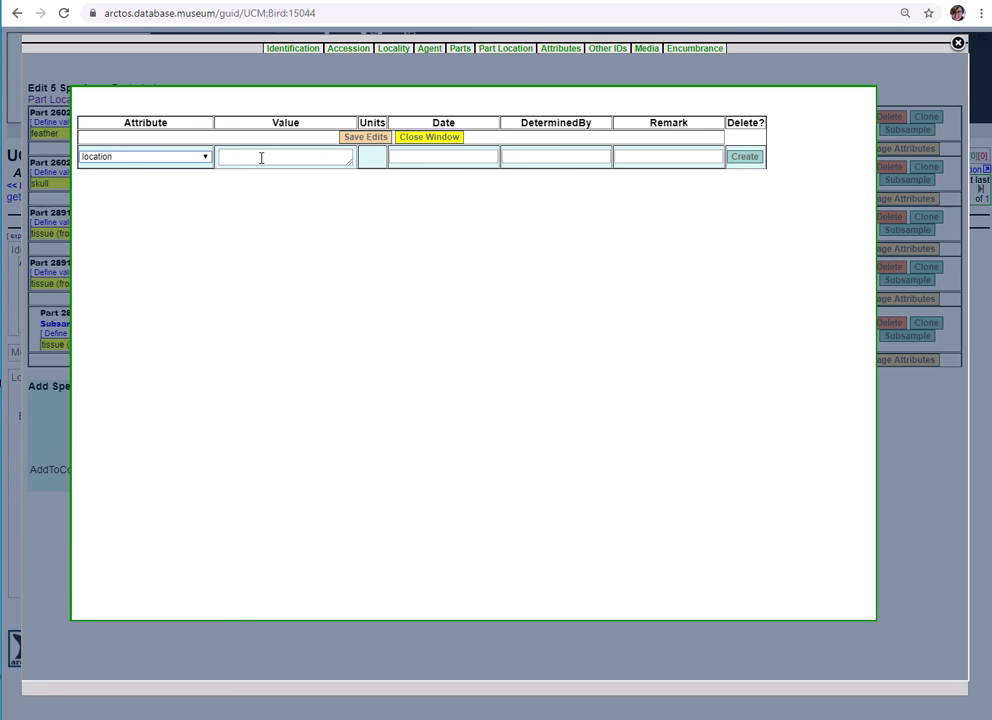
pyautogui.click(261, 158)
pyautogui.write('Room 101')
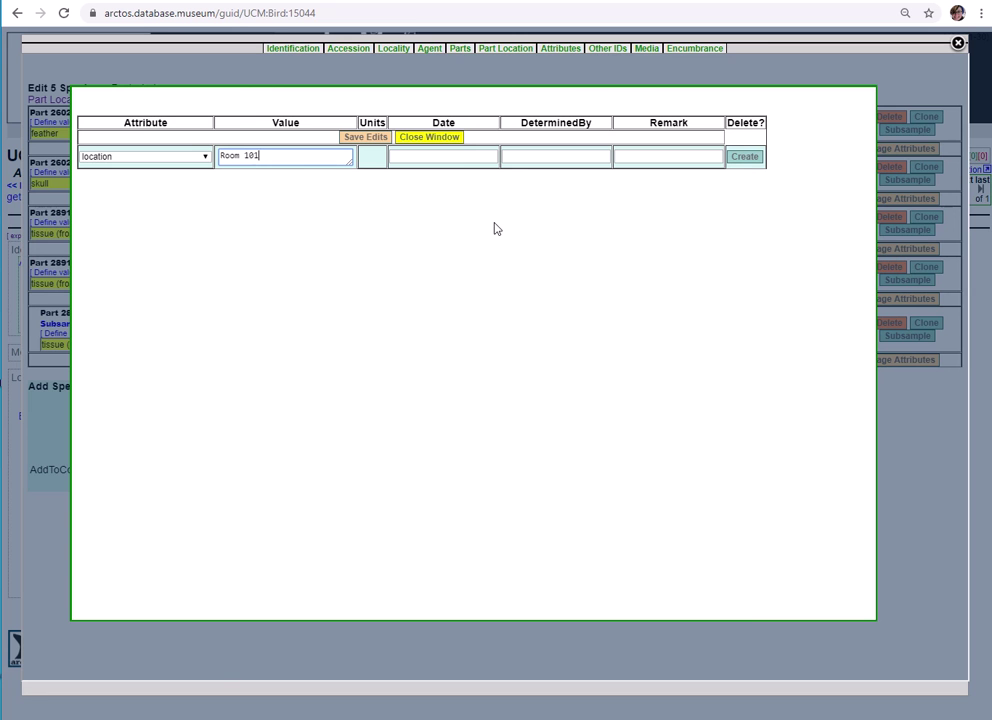
pyautogui.click(757, 163)
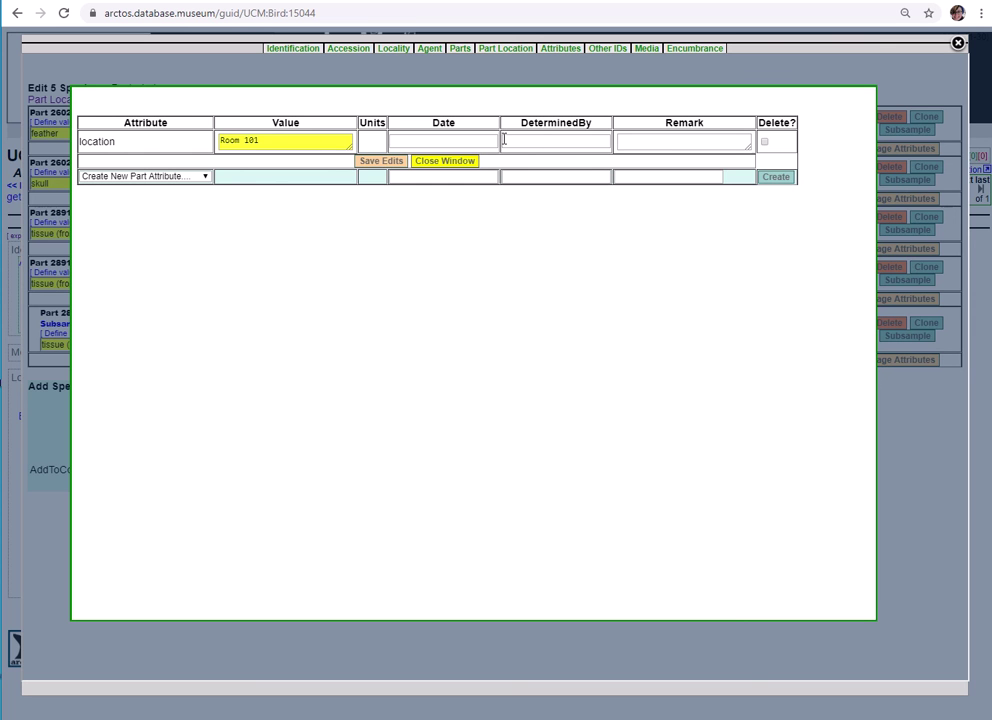
pyautogui.click(765, 143)
# Step: Close the attribute window and parts editor, then reload the record to review its Parts table
pyautogui.click(455, 163)
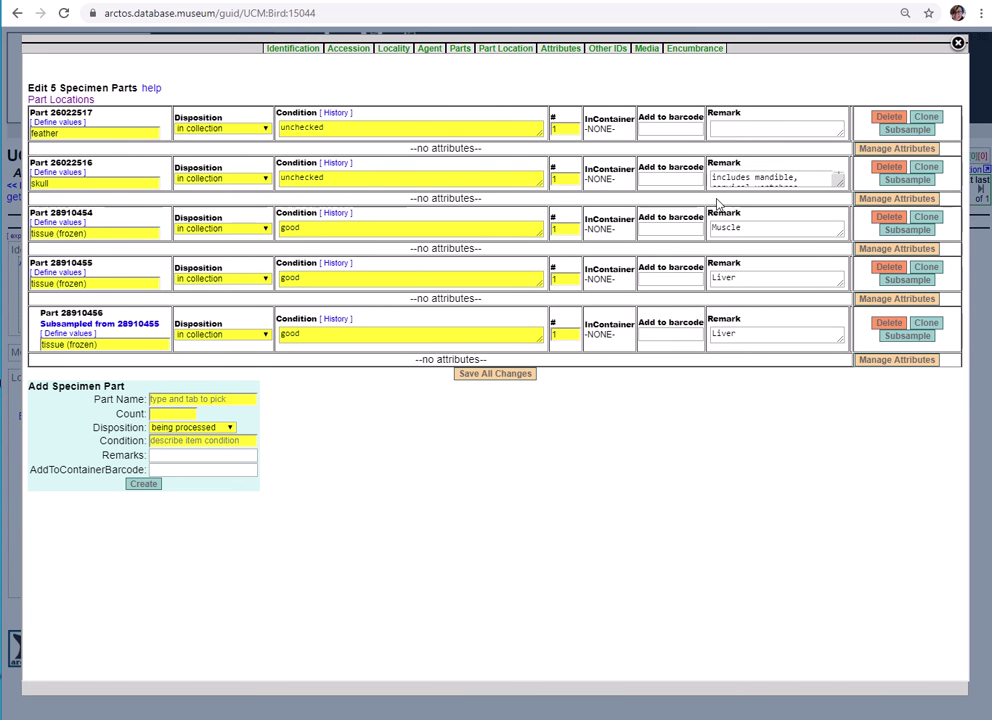
pyautogui.click(748, 40)
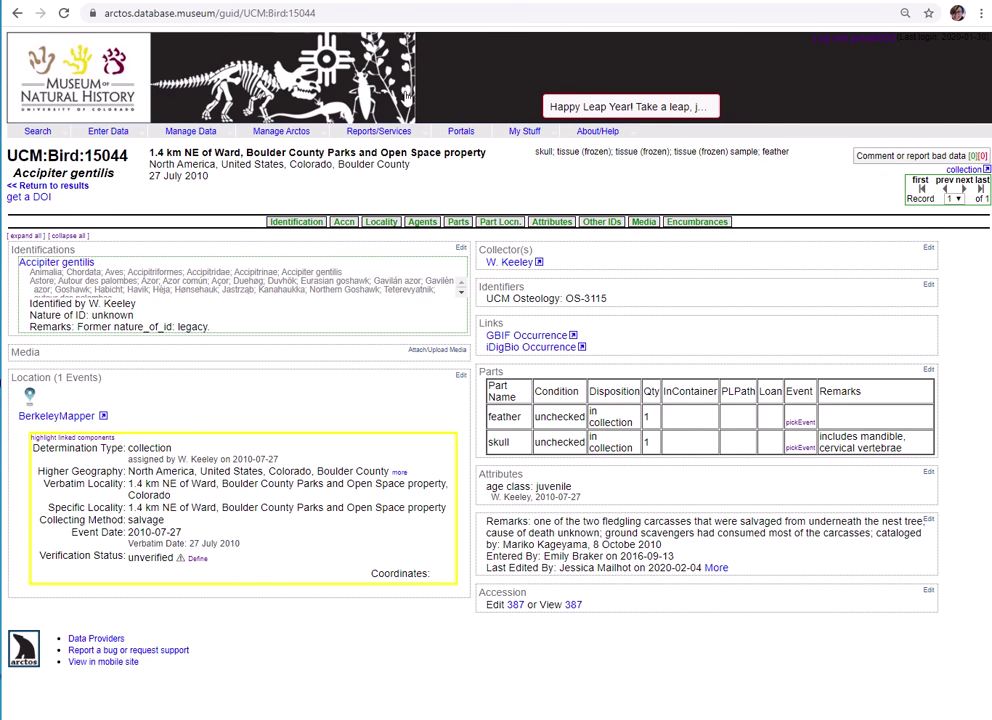
pyautogui.click(64, 16)
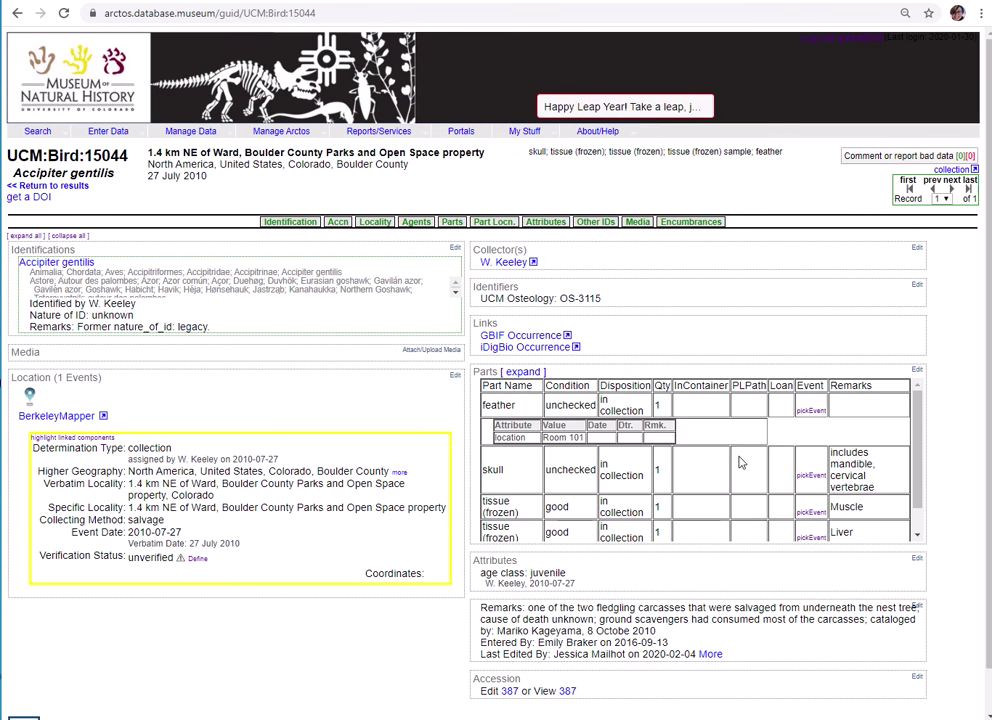
pyautogui.scroll(-1, 680, 462)
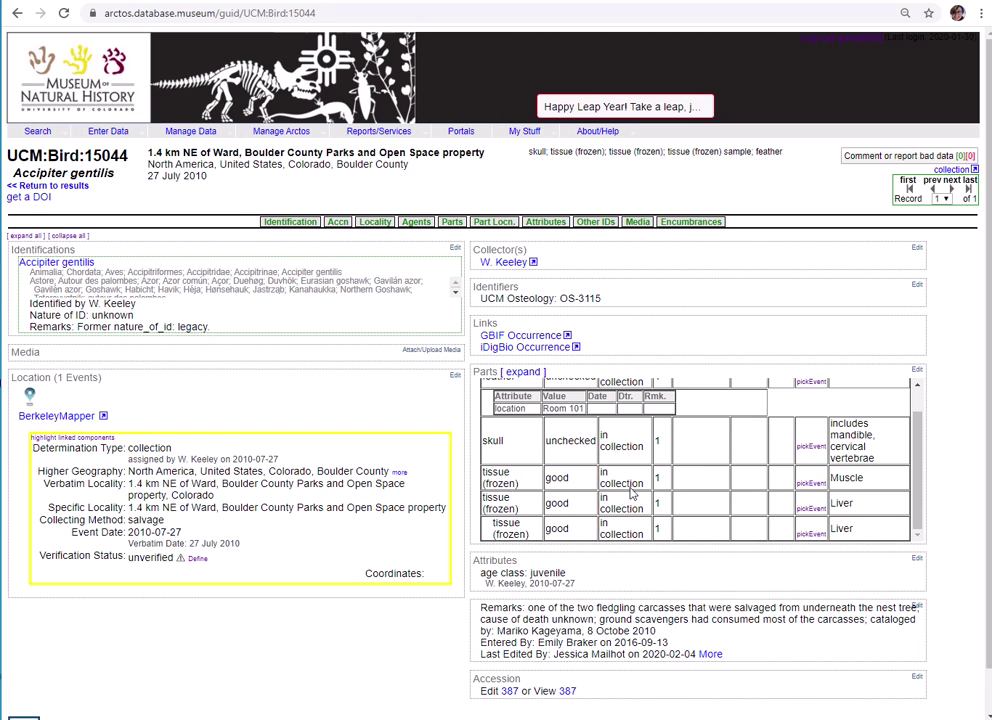
pyautogui.scroll(2, 613, 452)
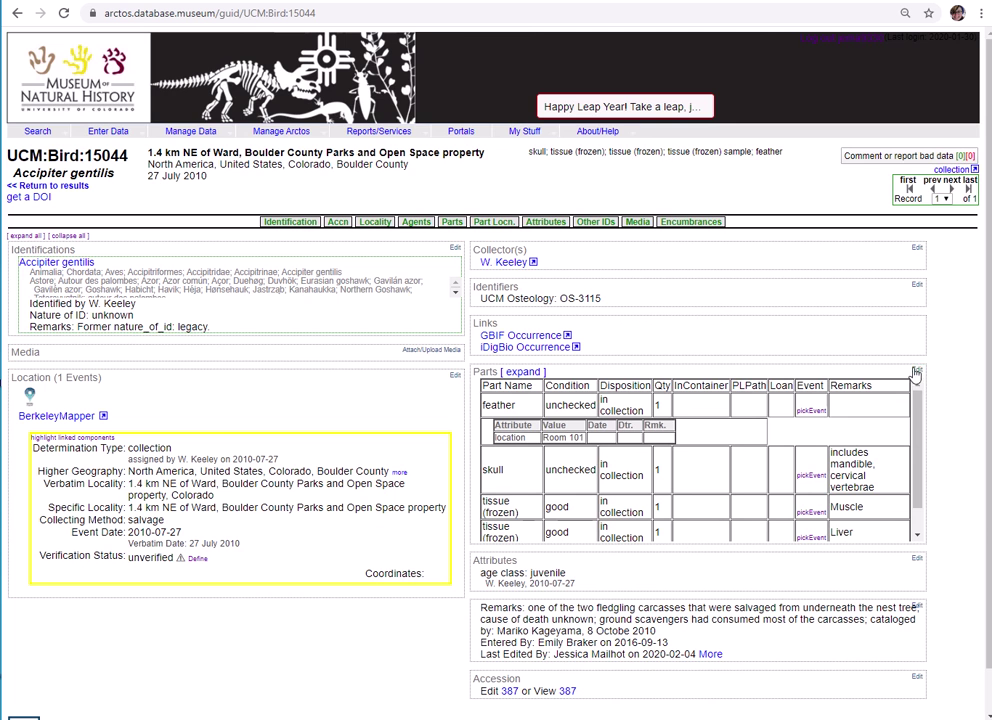
# Step: Reopen the parts editor and delete Liver subsample part 28910456, confirming the prompt
pyautogui.click(917, 371)
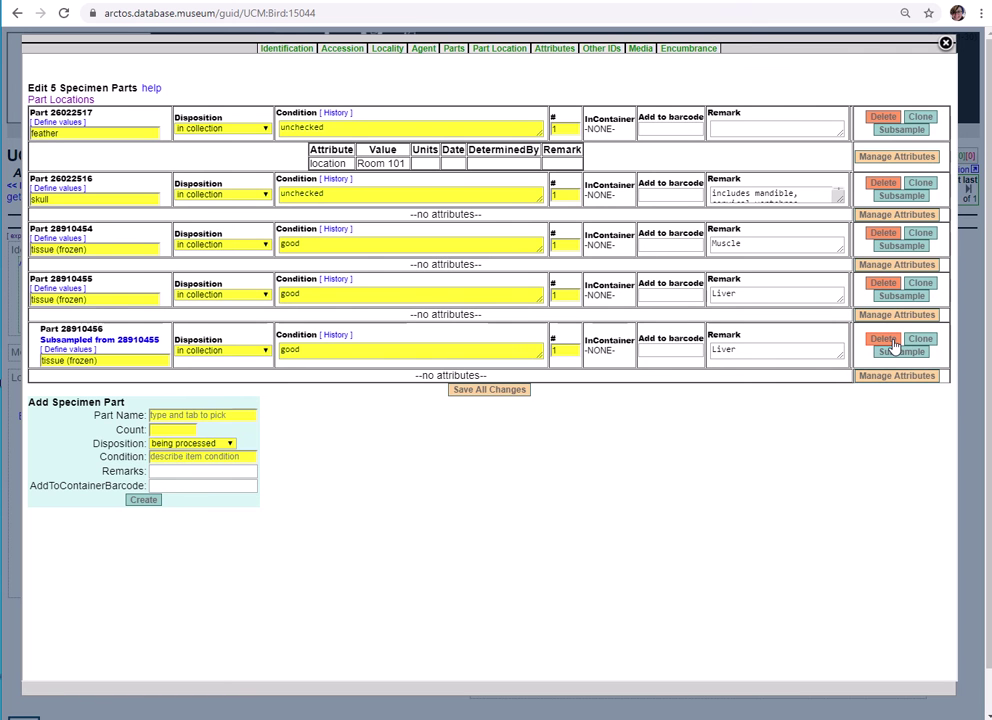
pyautogui.click(886, 341)
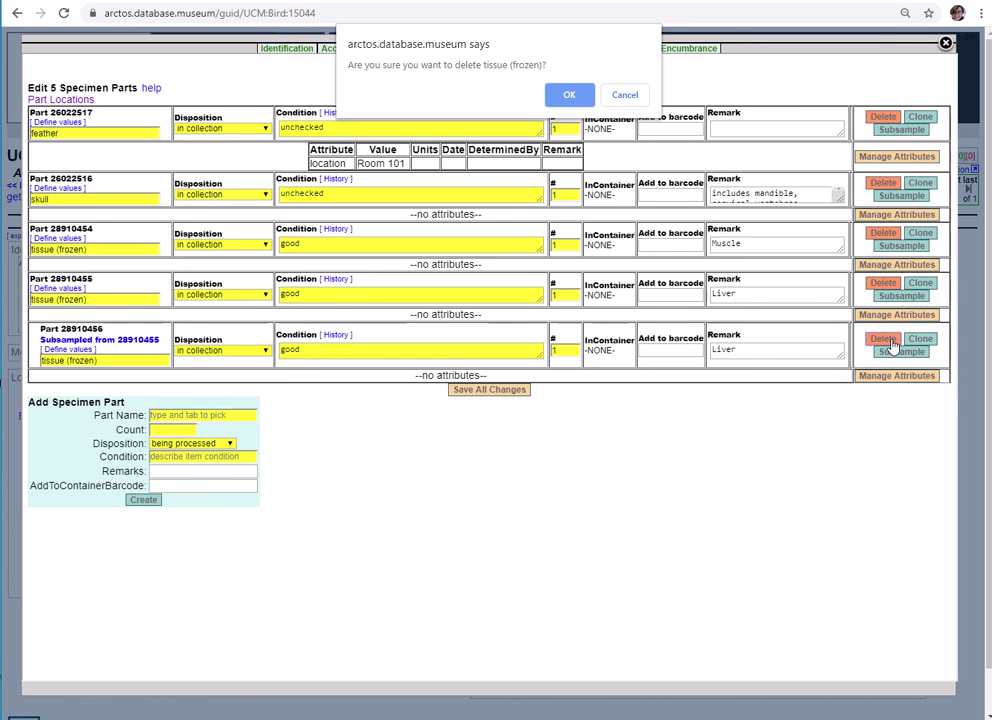
pyautogui.click(571, 96)
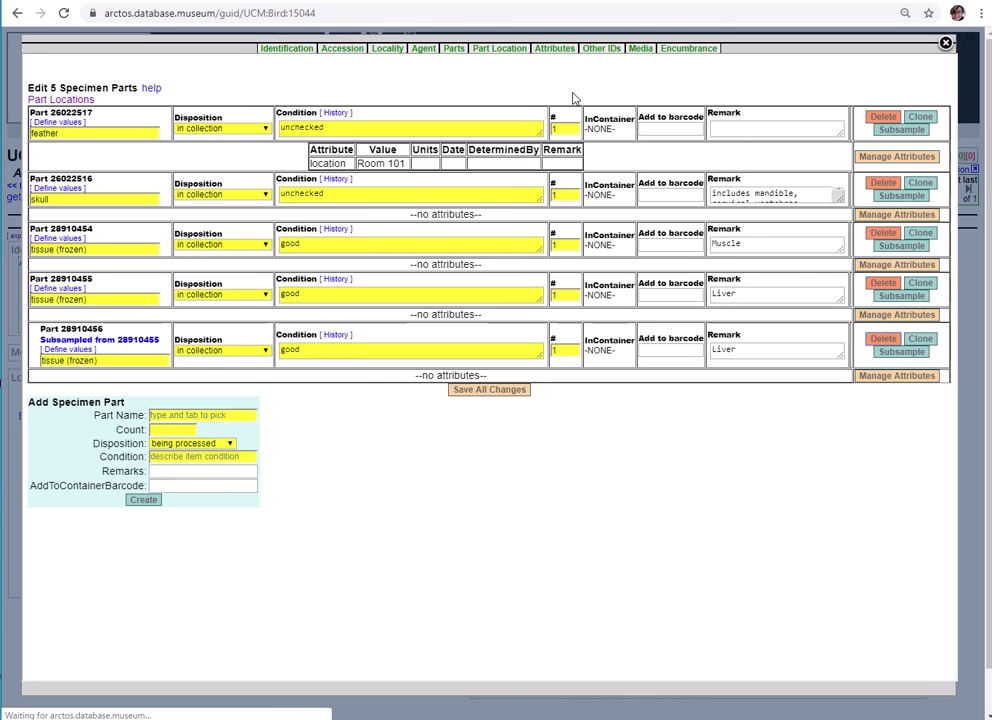